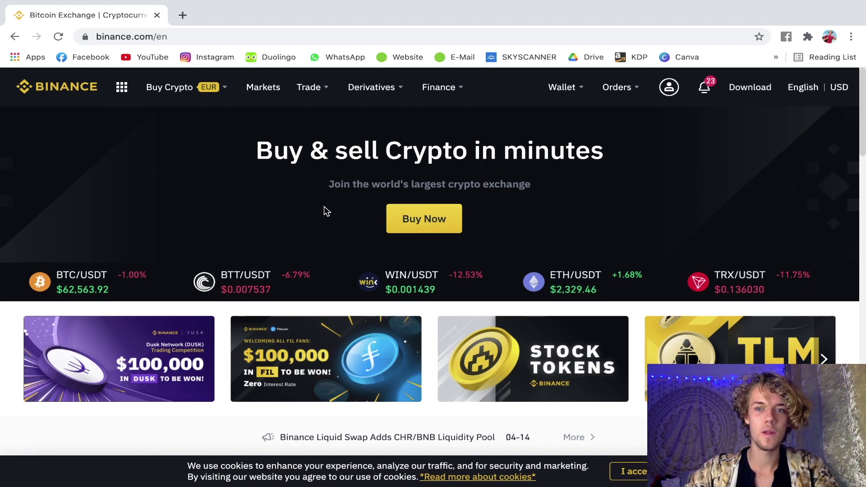
- Open the page for buying crypto by credit or debit card with EUR
{"action": "mouse_move", "coordinate": [194, 99]}
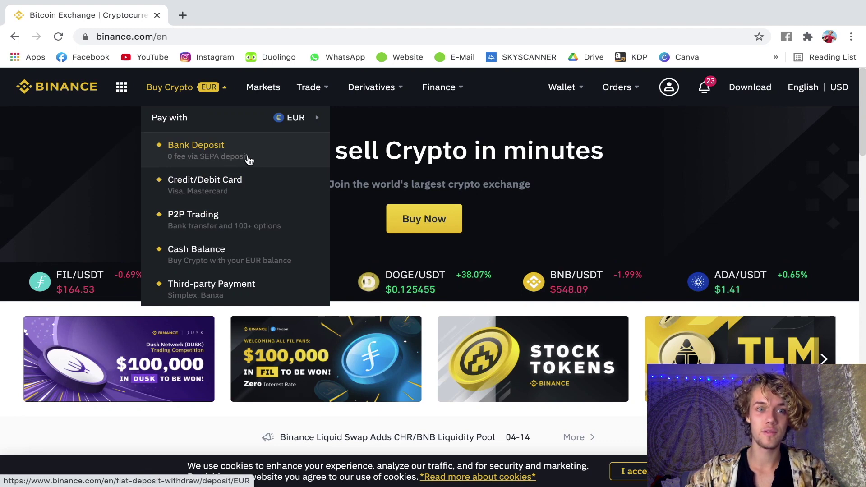
{"action": "left_click", "coordinate": [246, 185]}
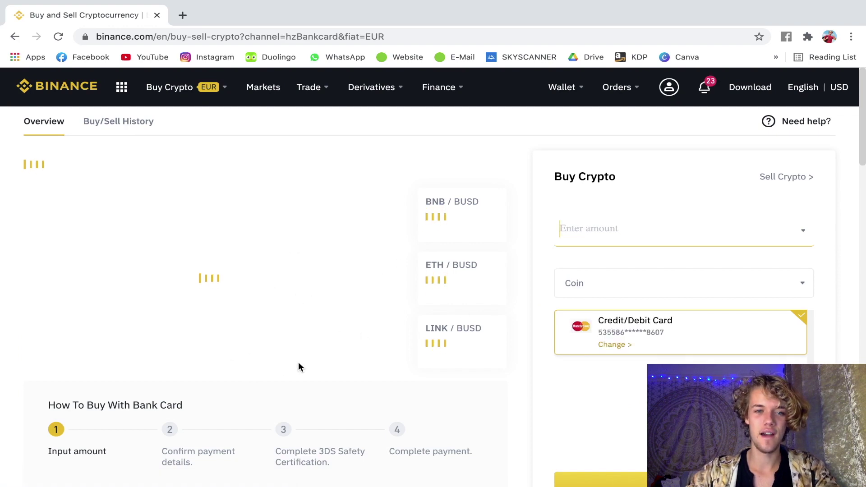
{"action": "scroll", "coordinate": [324, 361], "scroll_direction": "down", "scroll_amount": 1}
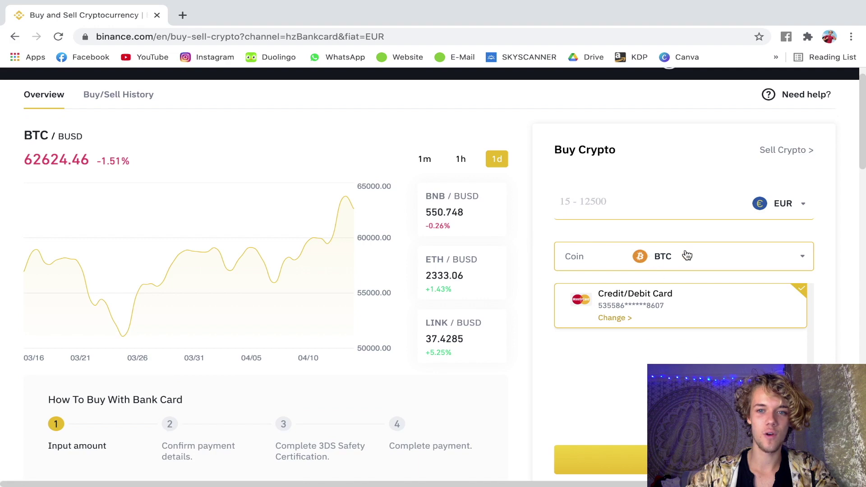
- Keep EUR as the payment currency and set the purchase amount to 200
{"action": "left_click", "coordinate": [765, 211]}
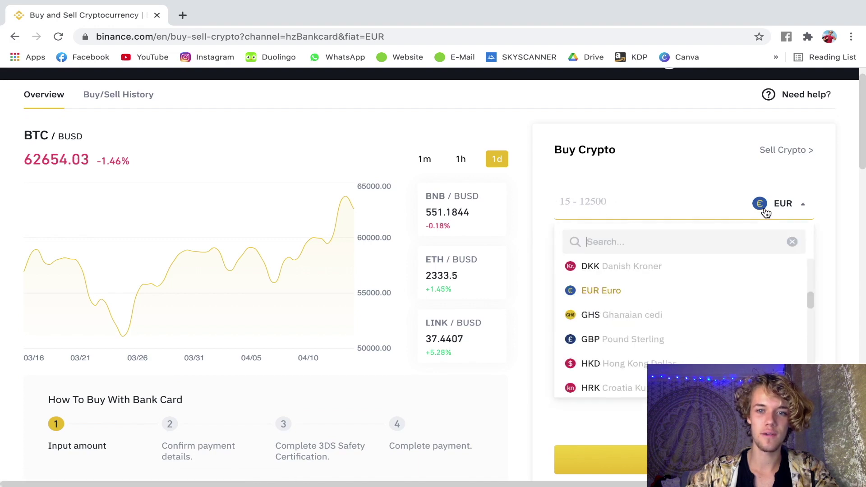
{"action": "left_click", "coordinate": [625, 199]}
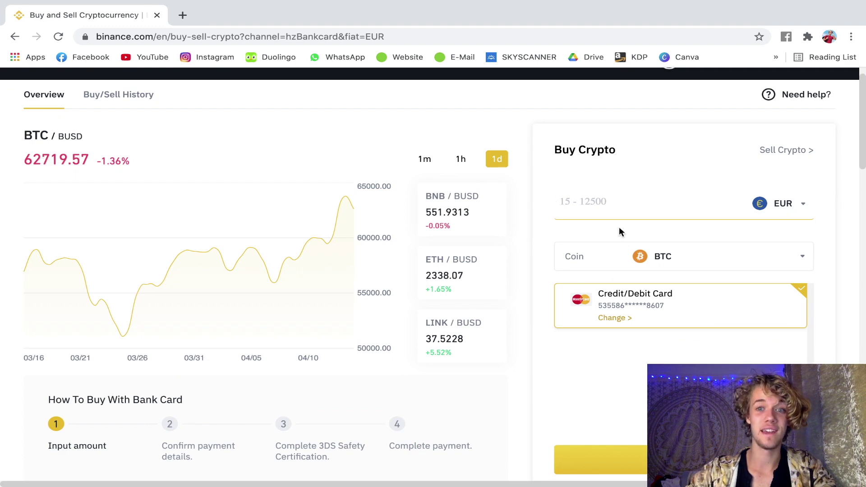
{"action": "left_click", "coordinate": [591, 207]}
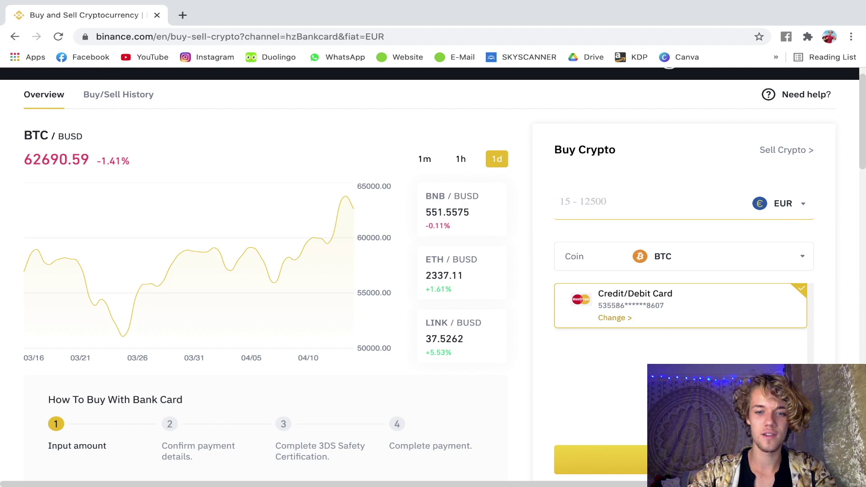
{"action": "type", "text": "200"}
{"action": "left_click", "coordinate": [620, 164]}
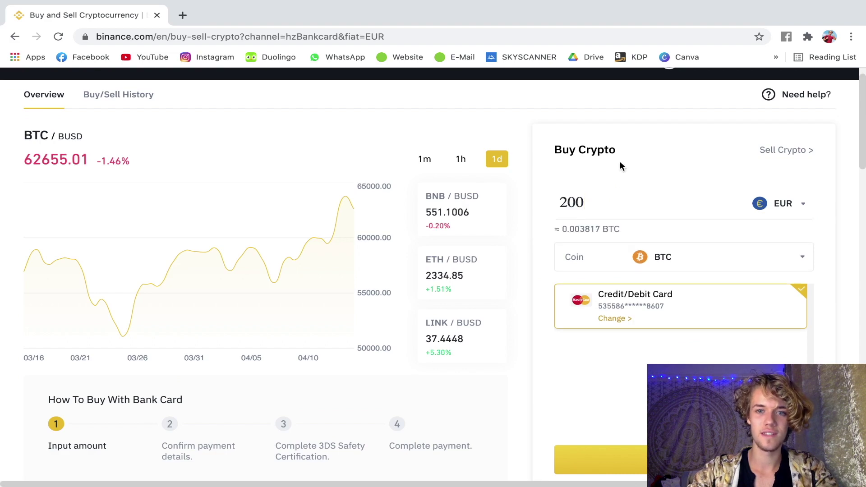
- Choose XRP (Ripple) as the coin to buy
{"action": "scroll", "coordinate": [680, 296], "scroll_direction": "up", "scroll_amount": 1}
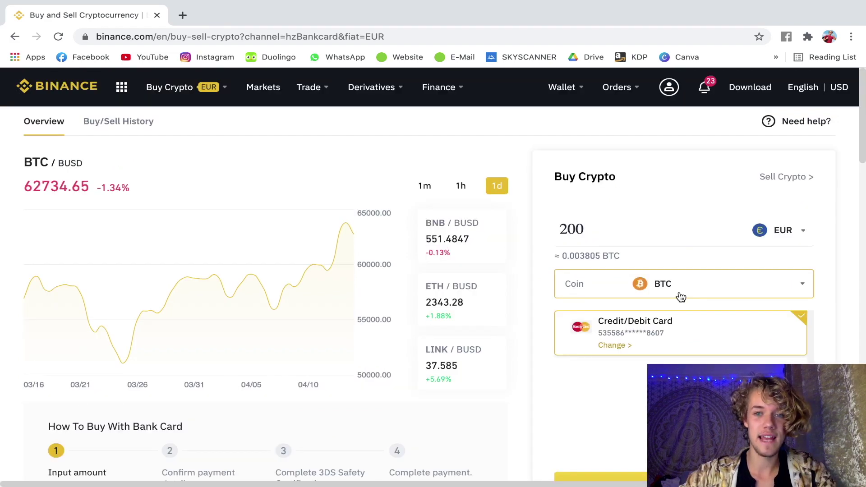
{"action": "left_click", "coordinate": [681, 296]}
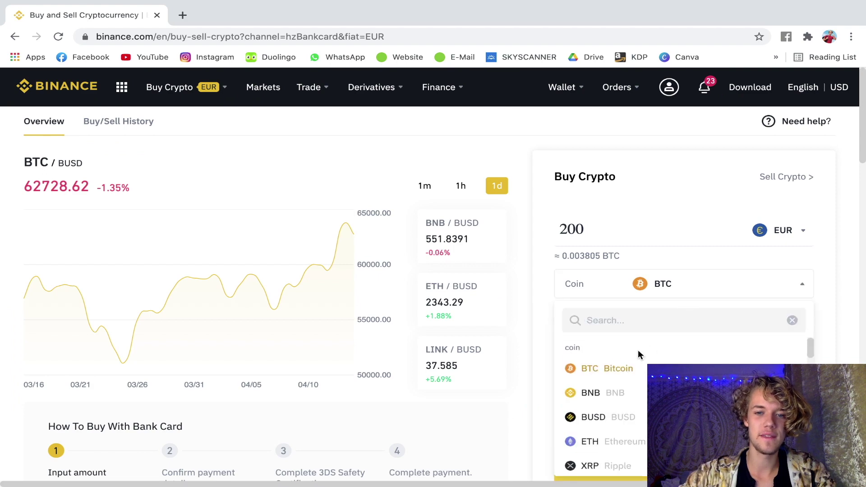
{"action": "scroll", "coordinate": [638, 352], "scroll_direction": "down", "scroll_amount": 1}
{"action": "scroll", "coordinate": [640, 356], "scroll_direction": "down", "scroll_amount": 1}
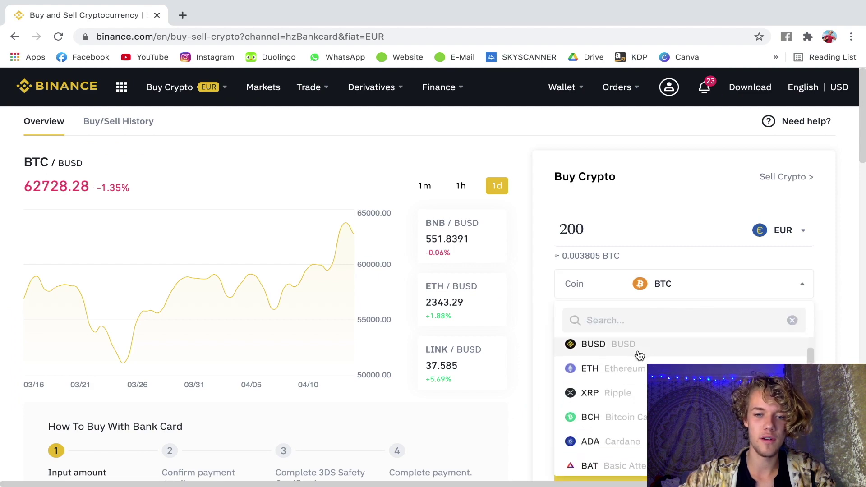
{"action": "left_click", "coordinate": [584, 396]}
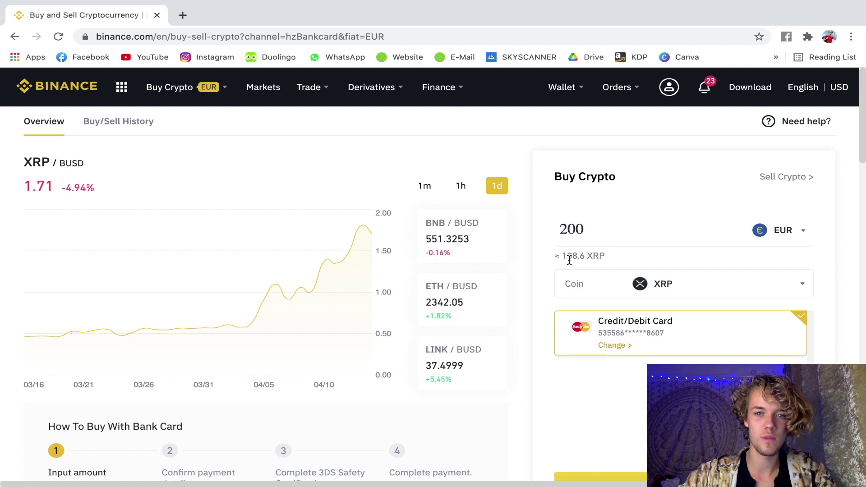
- Examine the estimated XRP amount and the selected credit/debit card payment method in the purchase form
{"action": "left_click_drag", "start_coordinate": [562, 256], "coordinate": [593, 258]}
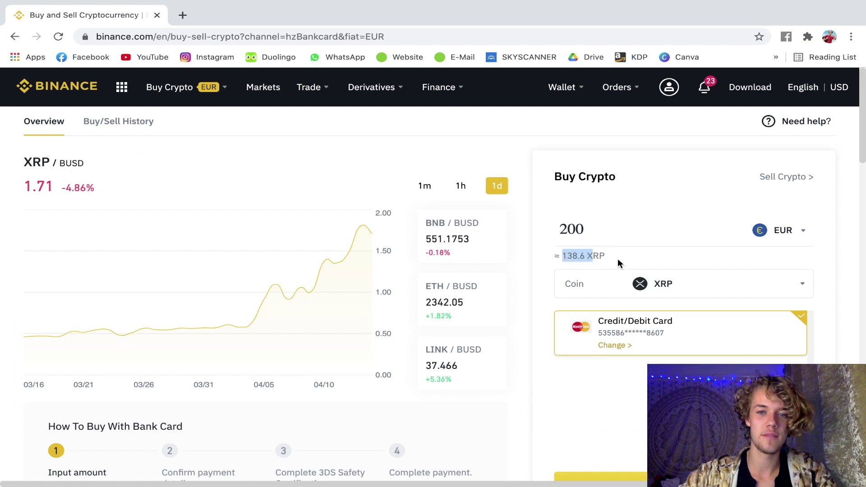
{"action": "left_click", "coordinate": [606, 257]}
{"action": "scroll", "coordinate": [631, 293], "scroll_direction": "down", "scroll_amount": 1}
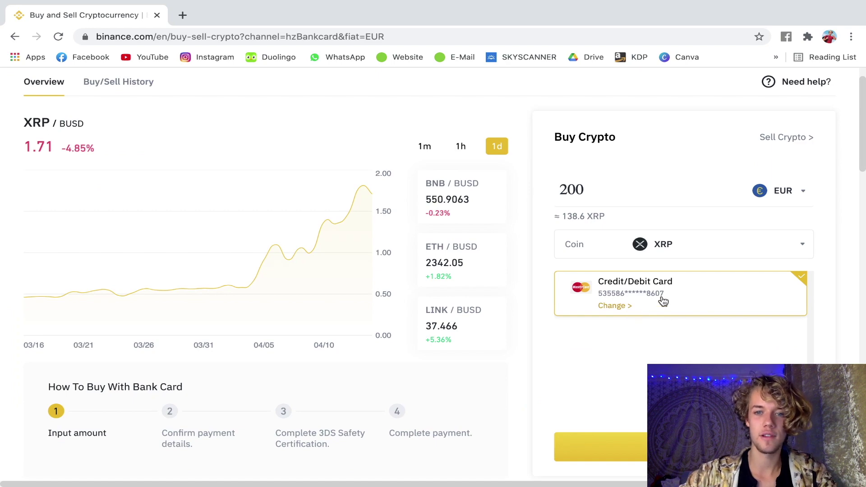
{"action": "scroll", "coordinate": [657, 301], "scroll_direction": "down", "scroll_amount": 1}
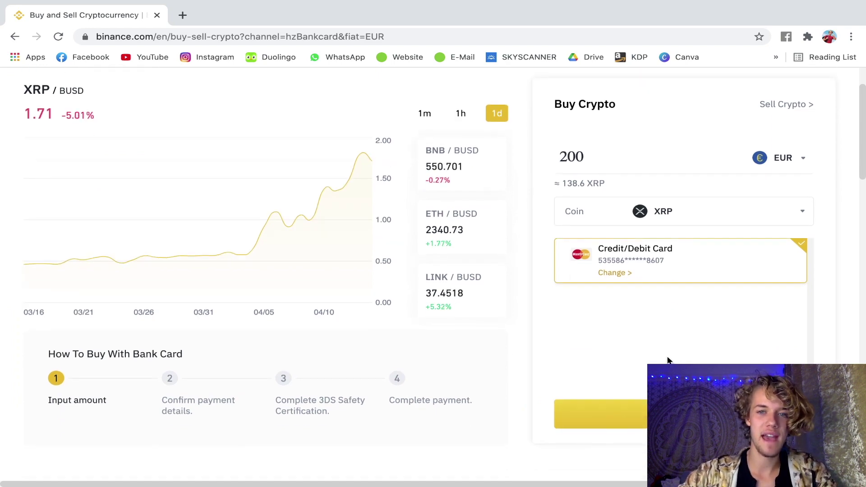
{"action": "scroll", "coordinate": [667, 360], "scroll_direction": "up", "scroll_amount": 2}
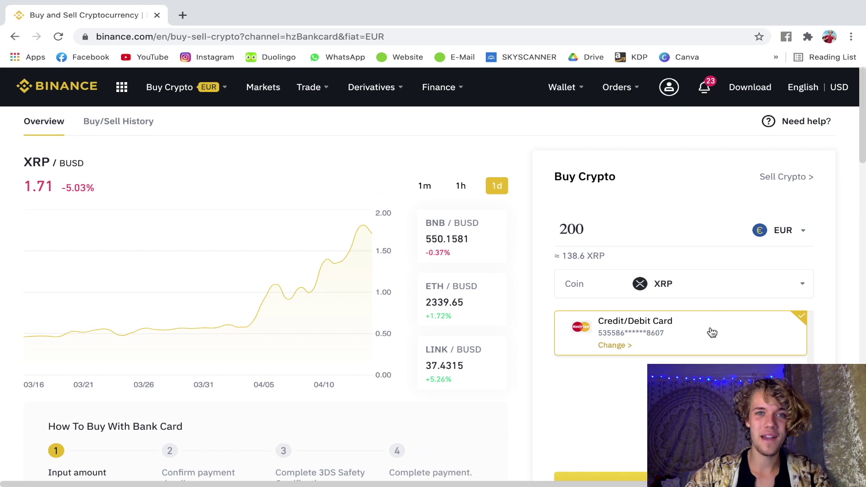
{"action": "scroll", "coordinate": [708, 314], "scroll_direction": "down", "scroll_amount": 1}
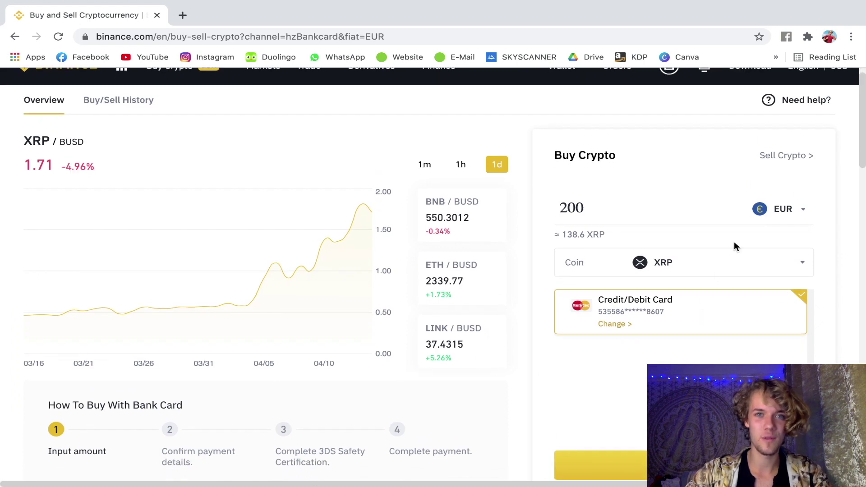
{"action": "scroll", "coordinate": [734, 244], "scroll_direction": "down", "scroll_amount": 1}
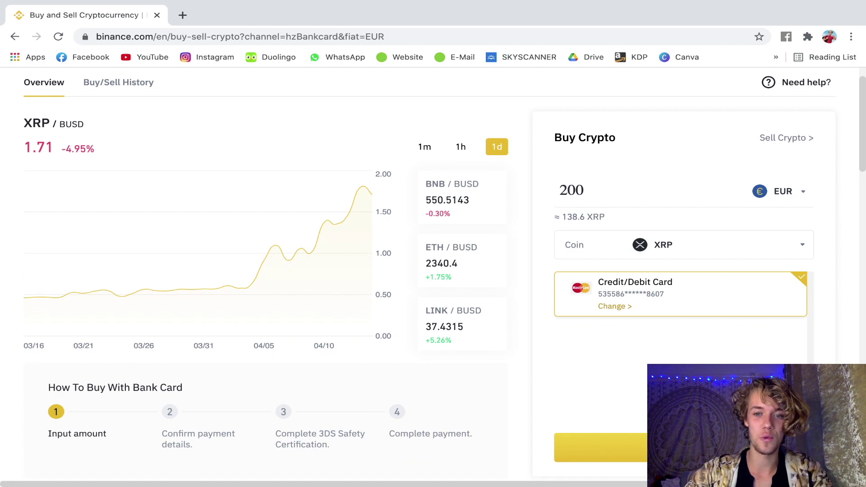
{"action": "scroll", "coordinate": [668, 188], "scroll_direction": "up", "scroll_amount": 2}
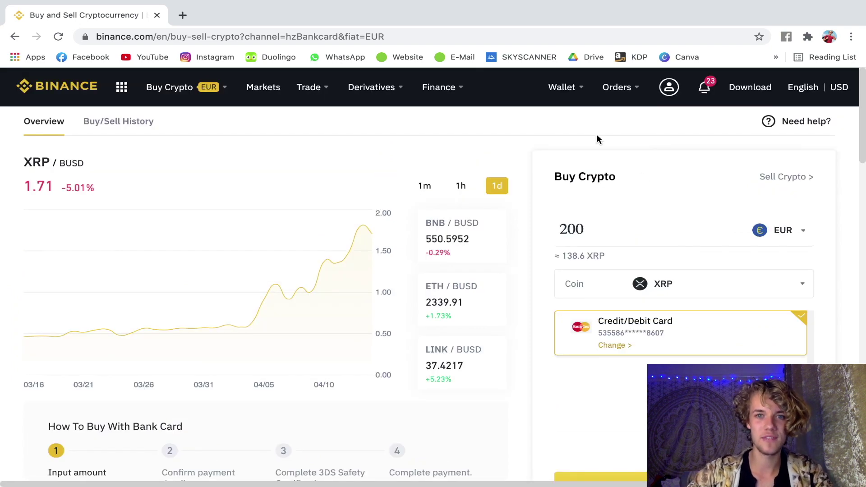
- Open the wallet overview and check the account's estimated balance
{"action": "mouse_move", "coordinate": [562, 87]}
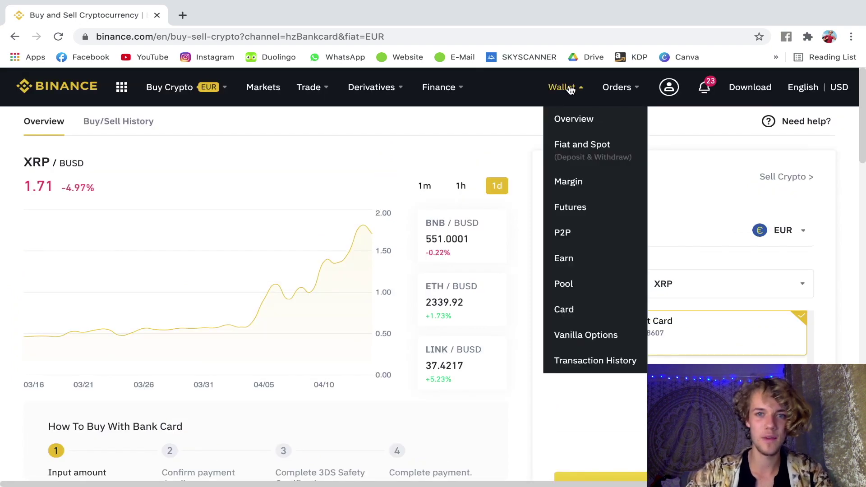
{"action": "left_click", "coordinate": [574, 120]}
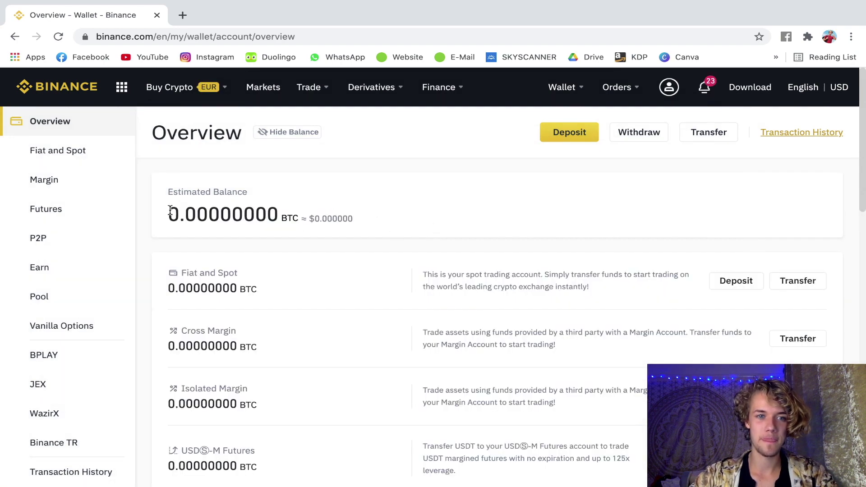
{"action": "left_click_drag", "start_coordinate": [170, 212], "coordinate": [327, 212]}
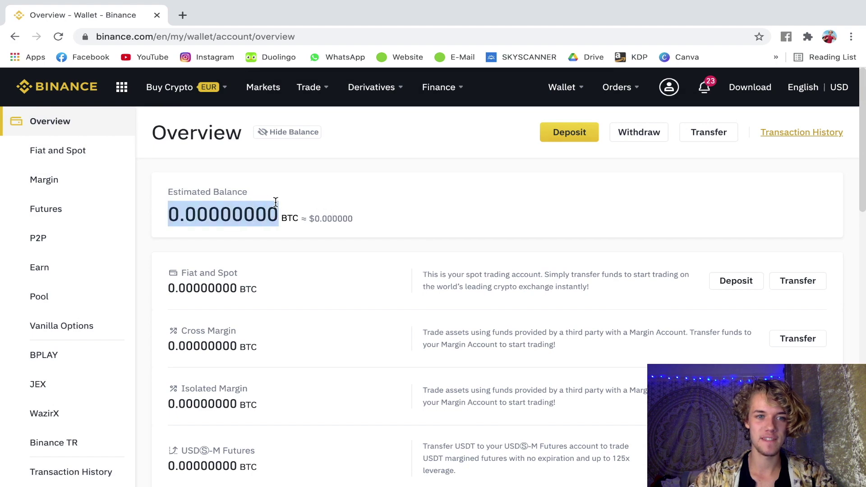
{"action": "left_click", "coordinate": [259, 188]}
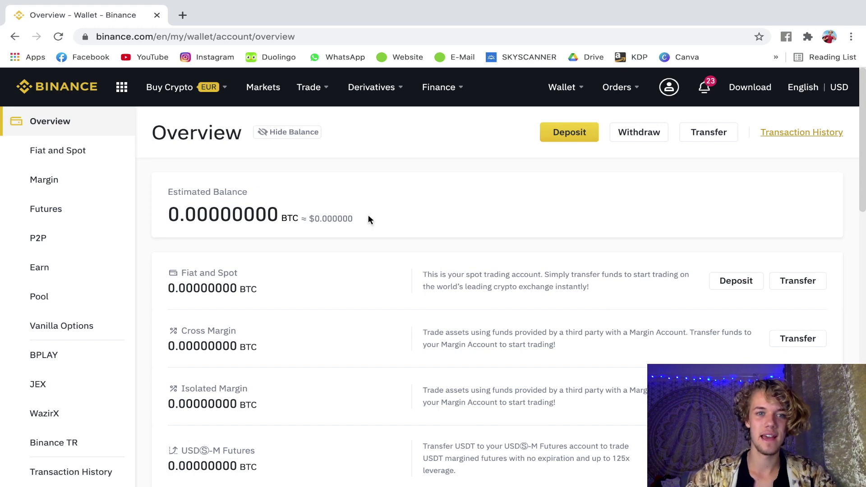
- Open the crypto withdrawal form, select XRP (Ripple) as the coin and check its total balance
{"action": "left_click", "coordinate": [632, 141]}
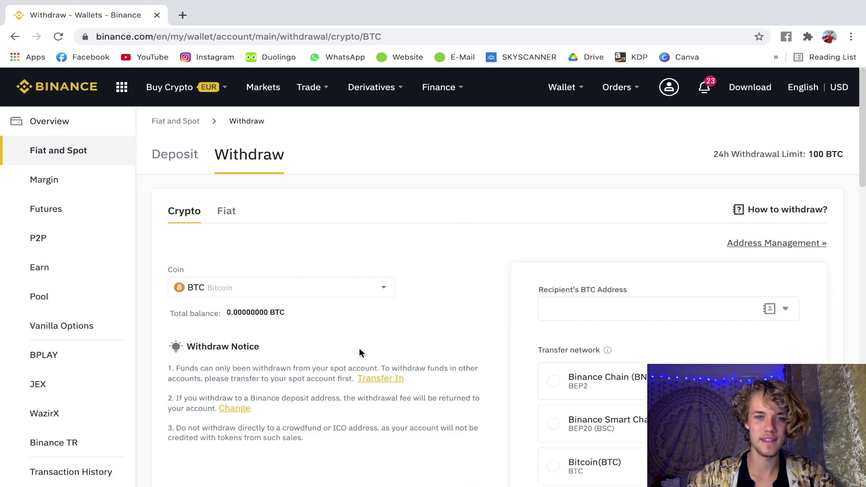
{"action": "scroll", "coordinate": [359, 348], "scroll_direction": "down", "scroll_amount": 1}
{"action": "left_click", "coordinate": [342, 266]}
{"action": "scroll", "coordinate": [333, 373], "scroll_direction": "down", "scroll_amount": 4}
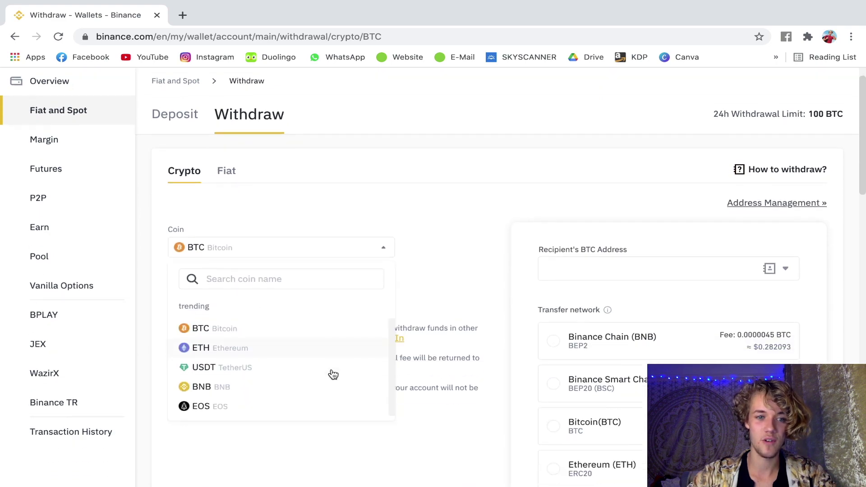
{"action": "left_click", "coordinate": [236, 206]}
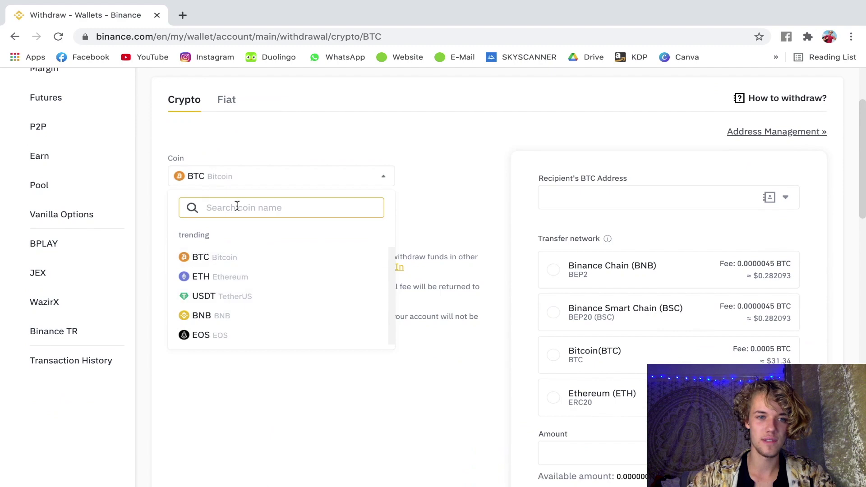
{"action": "type", "text": "xr"}
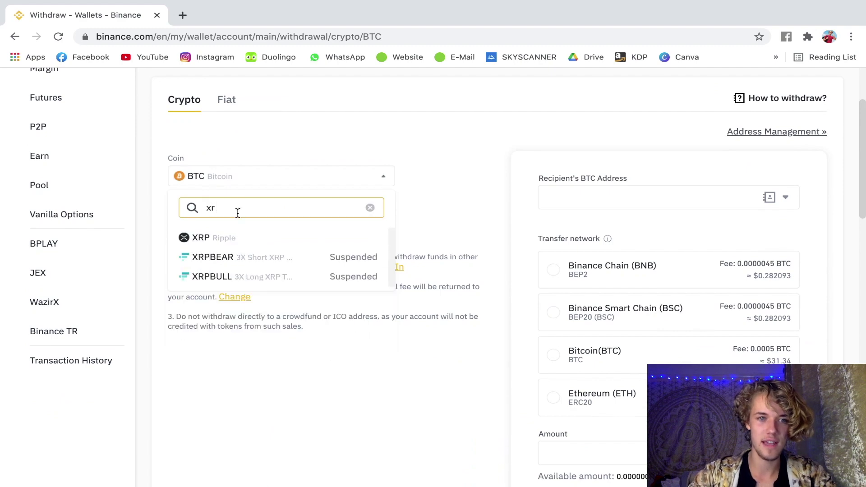
{"action": "left_click", "coordinate": [246, 236]}
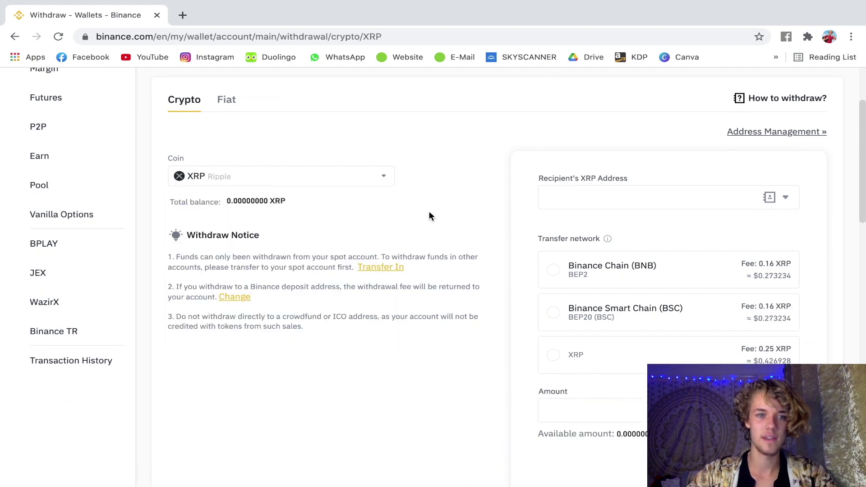
{"action": "left_click_drag", "start_coordinate": [231, 201], "coordinate": [284, 201]}
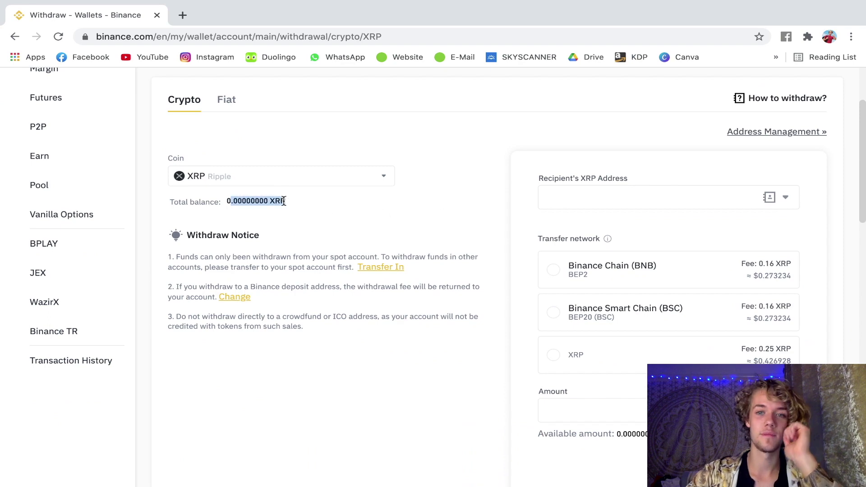
- Select XRP as the transfer network for the withdrawal, leaving the recipient's address empty
{"action": "scroll", "coordinate": [480, 284], "scroll_direction": "down", "scroll_amount": 1}
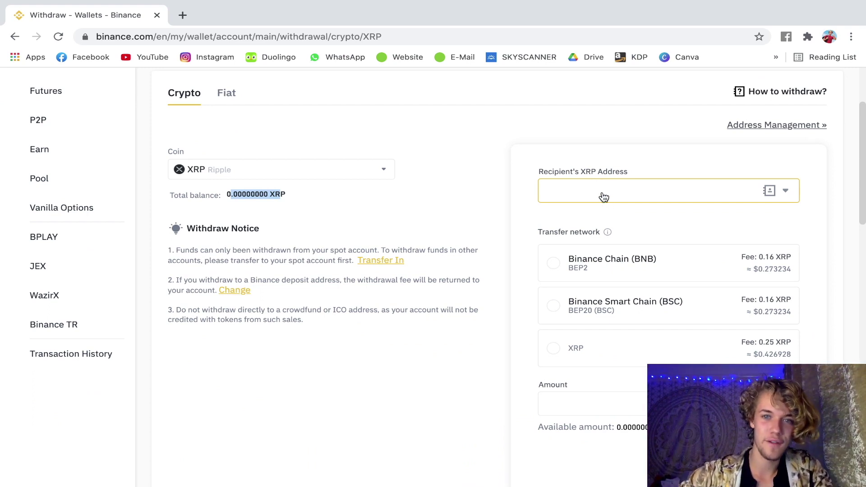
{"action": "left_click", "coordinate": [603, 197]}
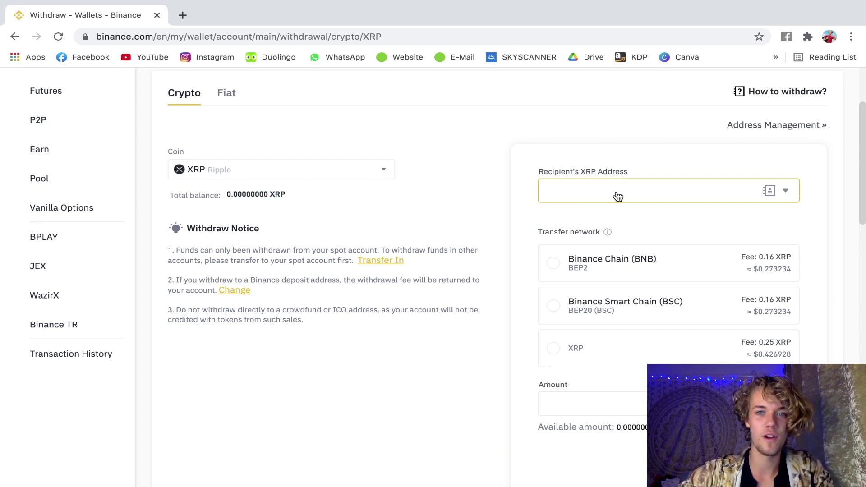
{"action": "scroll", "coordinate": [616, 196], "scroll_direction": "down", "scroll_amount": 1}
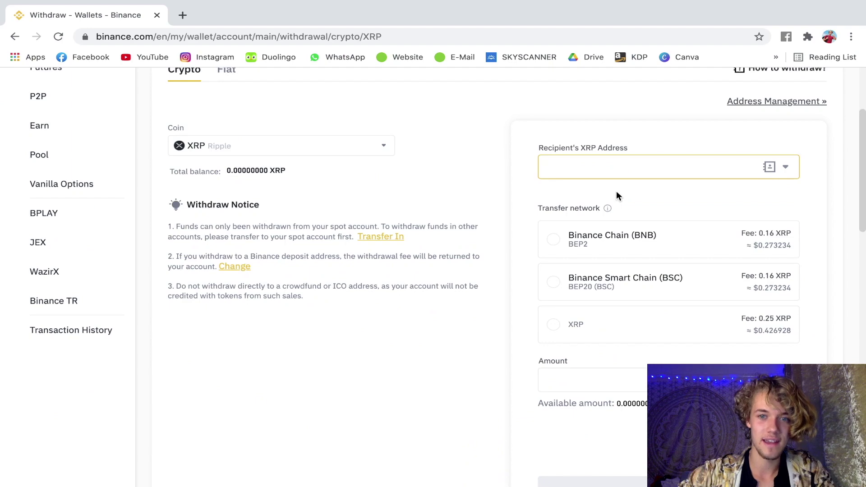
{"action": "left_click", "coordinate": [559, 325]}
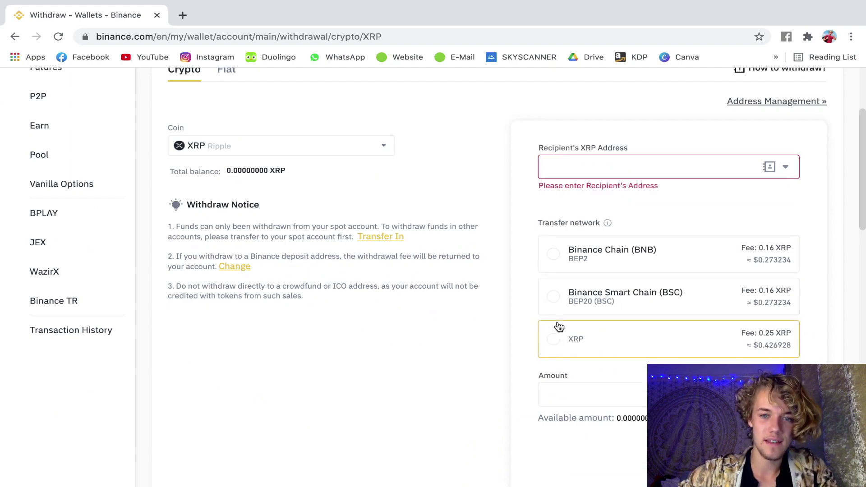
{"action": "scroll", "coordinate": [559, 344], "scroll_direction": "down", "scroll_amount": 2}
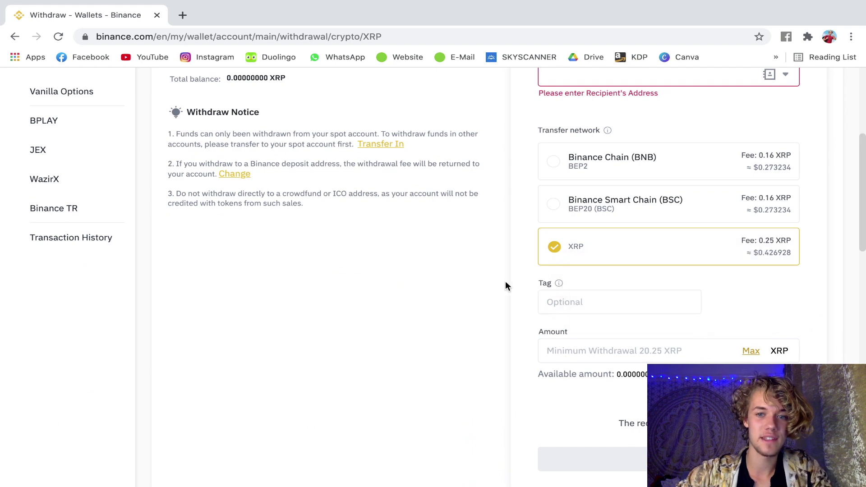
{"action": "scroll", "coordinate": [428, 270], "scroll_direction": "up", "scroll_amount": 2}
{"action": "scroll", "coordinate": [364, 192], "scroll_direction": "up", "scroll_amount": 1}
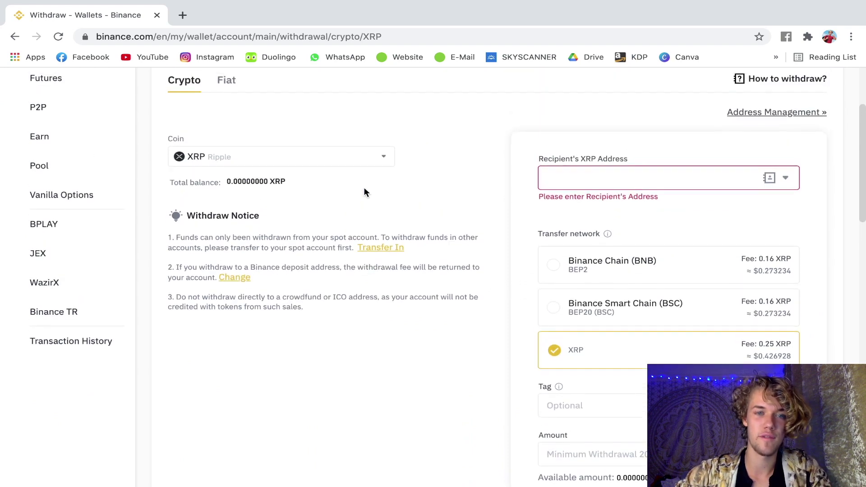
{"action": "scroll", "coordinate": [363, 191], "scroll_direction": "down", "scroll_amount": 2}
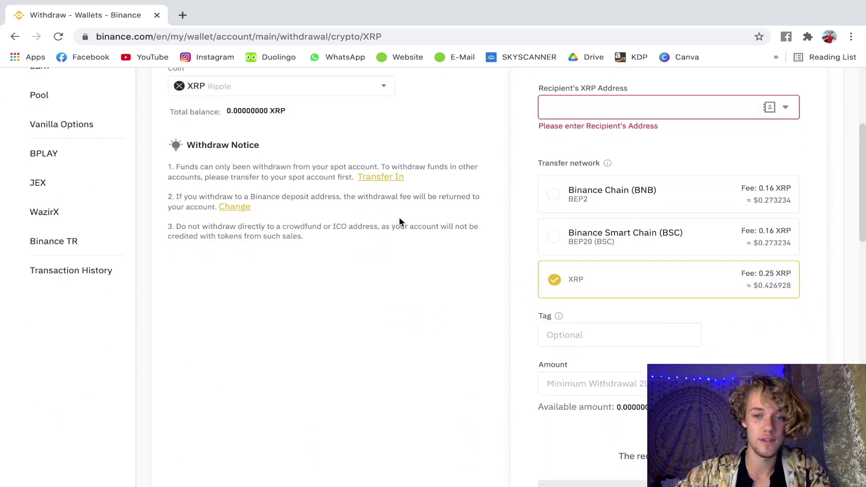
- Fill the withdrawal amount with the maximum available XRP and check the transaction fee below it
{"action": "scroll", "coordinate": [399, 219], "scroll_direction": "down", "scroll_amount": 1}
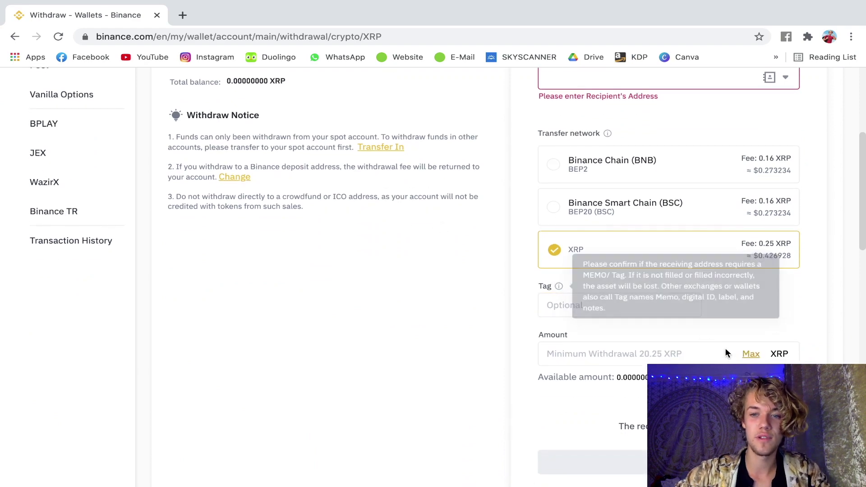
{"action": "left_click", "coordinate": [748, 353]}
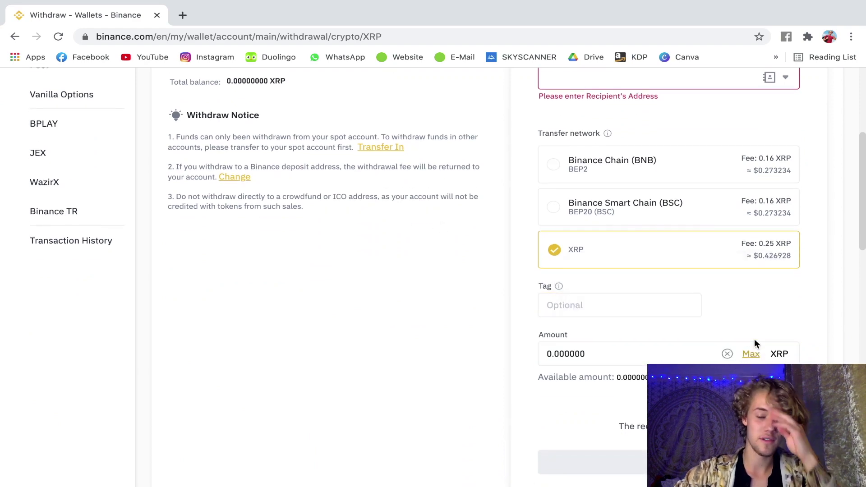
{"action": "double_click", "coordinate": [597, 351]}
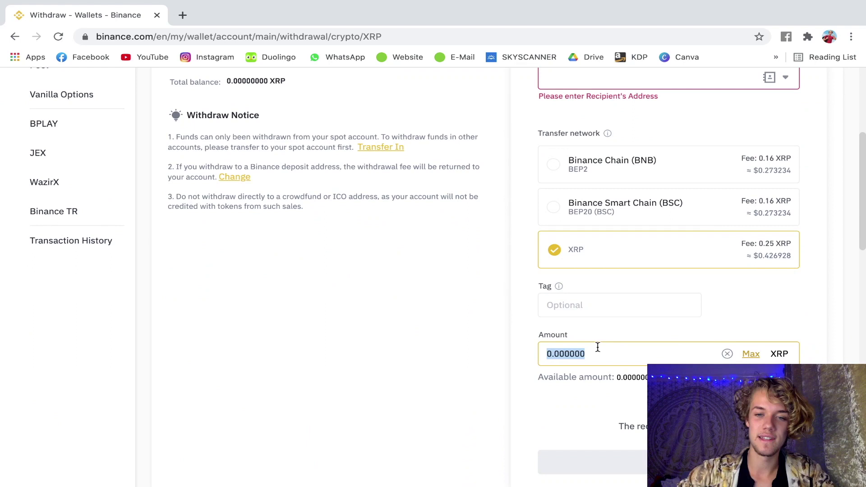
{"action": "left_click", "coordinate": [723, 322]}
{"action": "scroll", "coordinate": [724, 323], "scroll_direction": "down", "scroll_amount": 2}
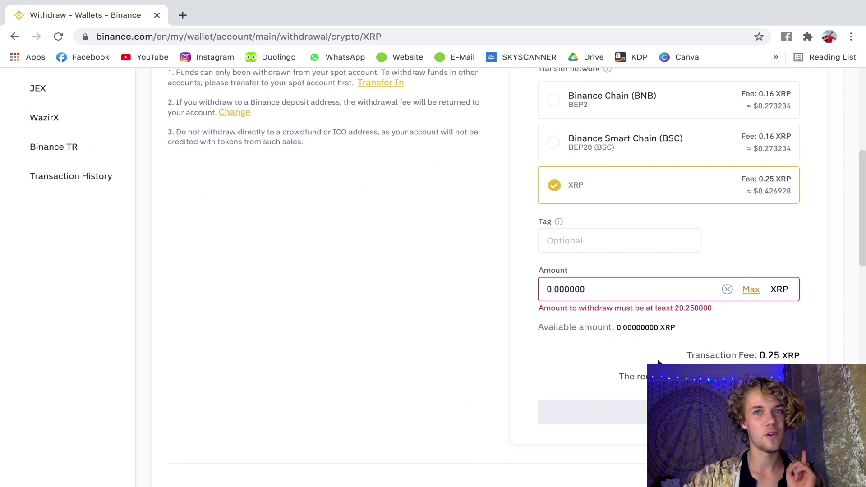
{"action": "scroll", "coordinate": [658, 362], "scroll_direction": "up", "scroll_amount": 1}
{"action": "scroll", "coordinate": [644, 365], "scroll_direction": "up", "scroll_amount": 5}
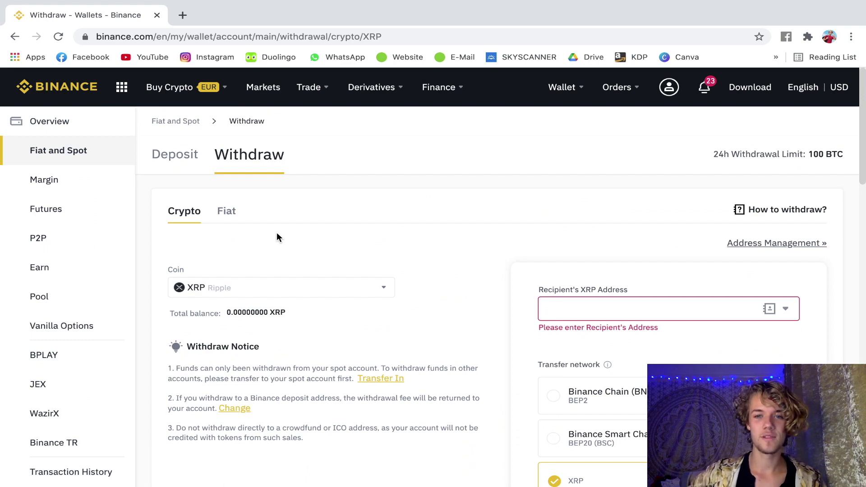
{"action": "scroll", "coordinate": [277, 237], "scroll_direction": "down", "scroll_amount": 1}
{"action": "scroll", "coordinate": [276, 238], "scroll_direction": "up", "scroll_amount": 1}
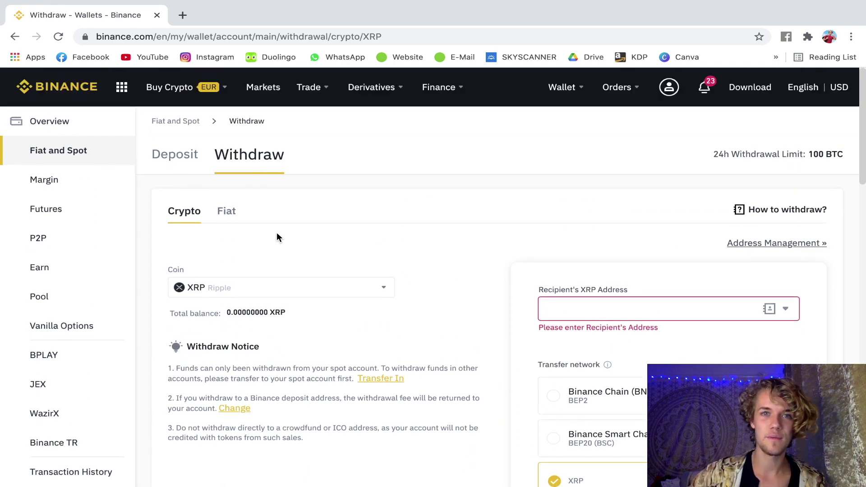